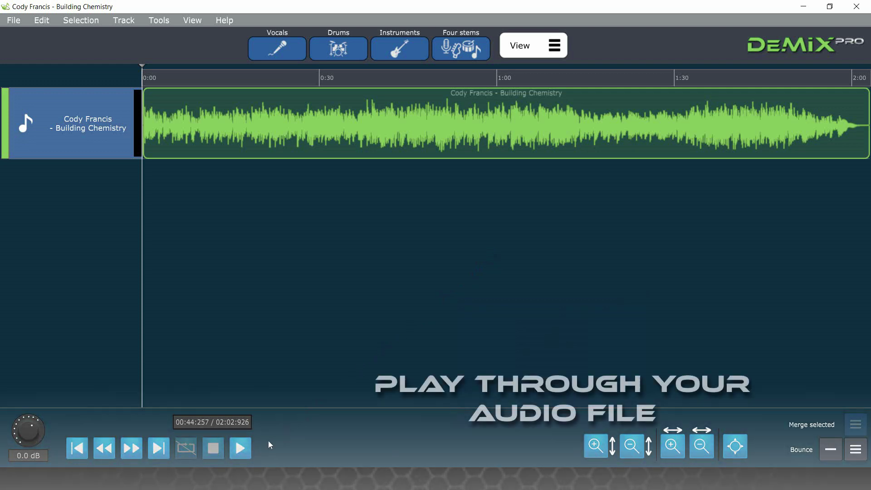
- Preview the song, then run an All Vocals separation to produce Non Vocals and Vocals tracks
{"action": "left_click", "coordinate": [241, 447]}
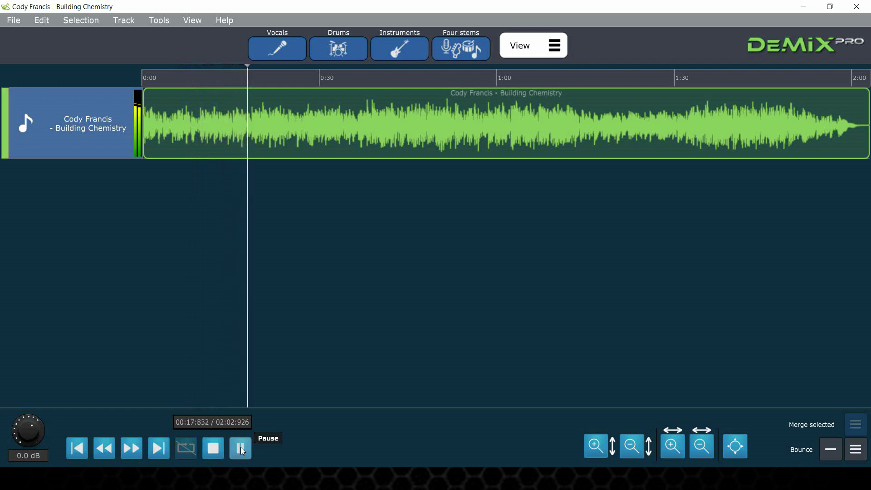
{"action": "left_click", "coordinate": [240, 447]}
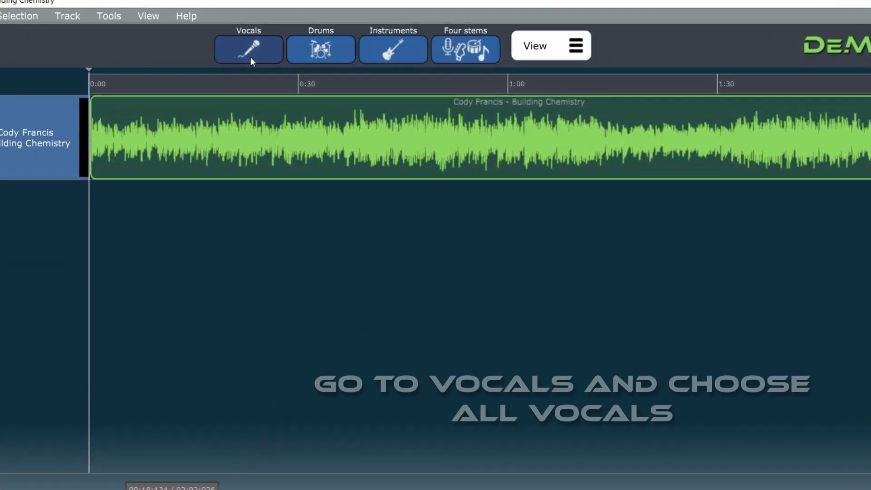
{"action": "left_click", "coordinate": [279, 59]}
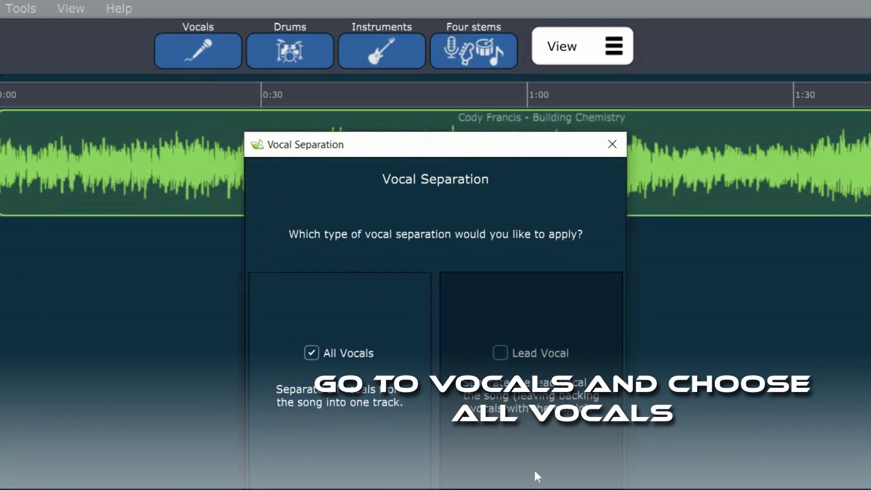
{"action": "left_click", "coordinate": [525, 361]}
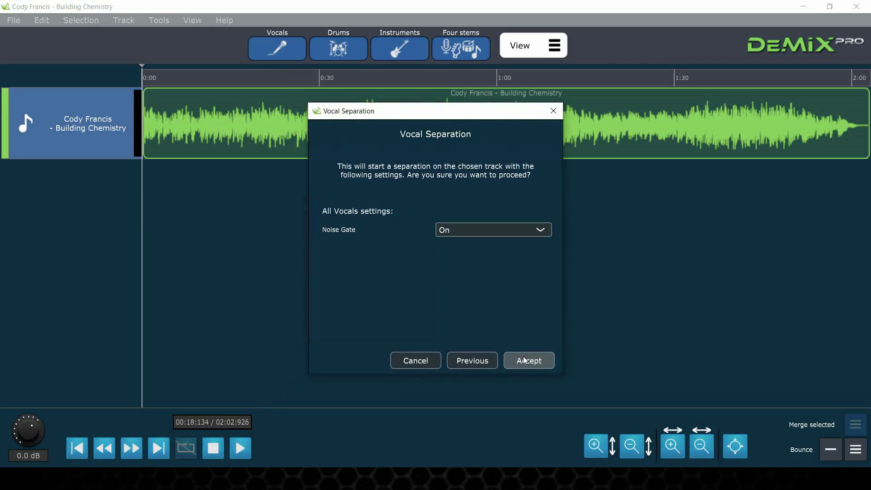
{"action": "left_click", "coordinate": [524, 361]}
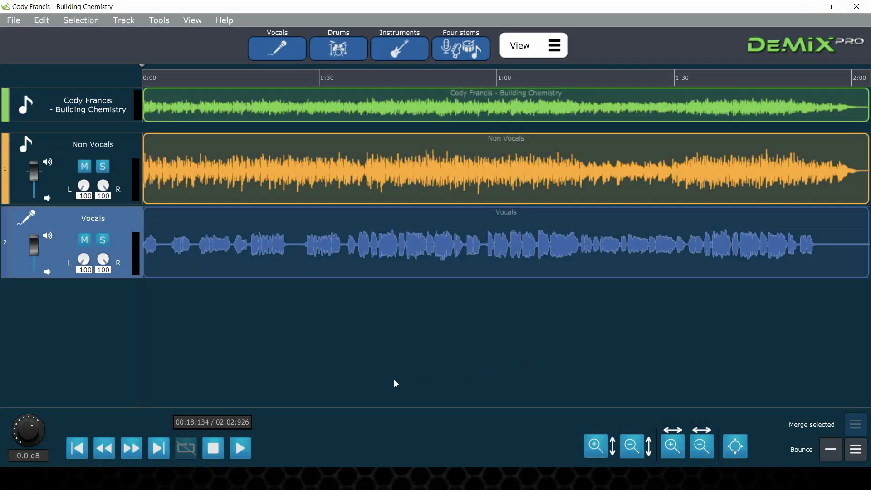
{"action": "left_click", "coordinate": [242, 446]}
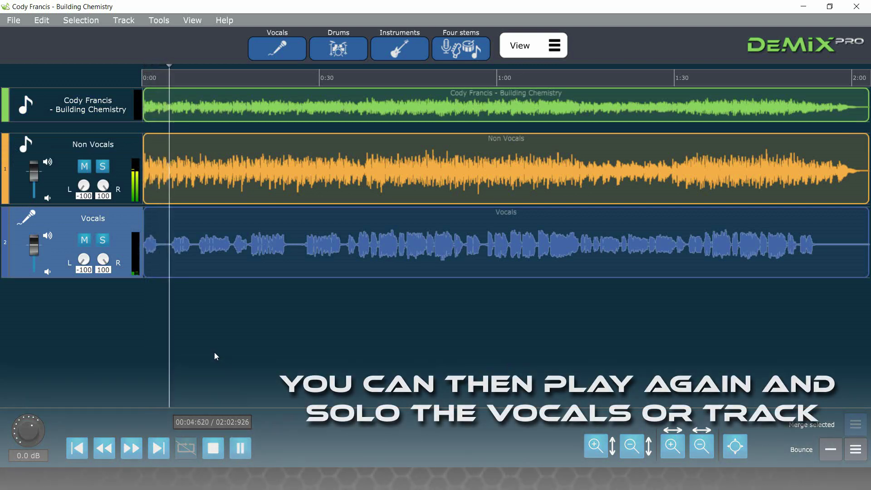
{"action": "left_click", "coordinate": [104, 242]}
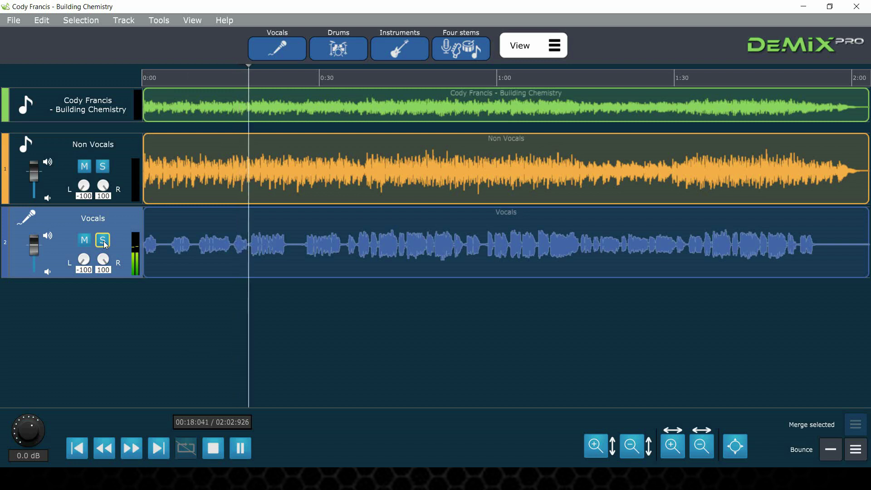
{"action": "left_click", "coordinate": [103, 242]}
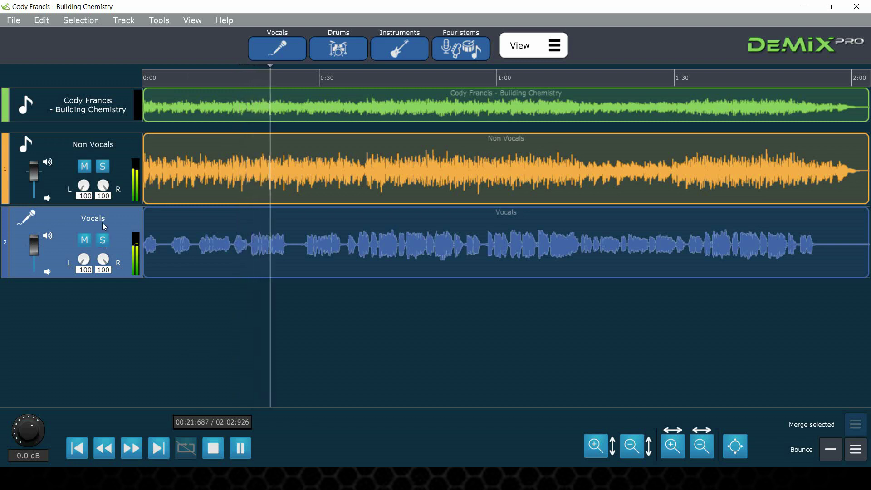
{"action": "left_click", "coordinate": [102, 167]}
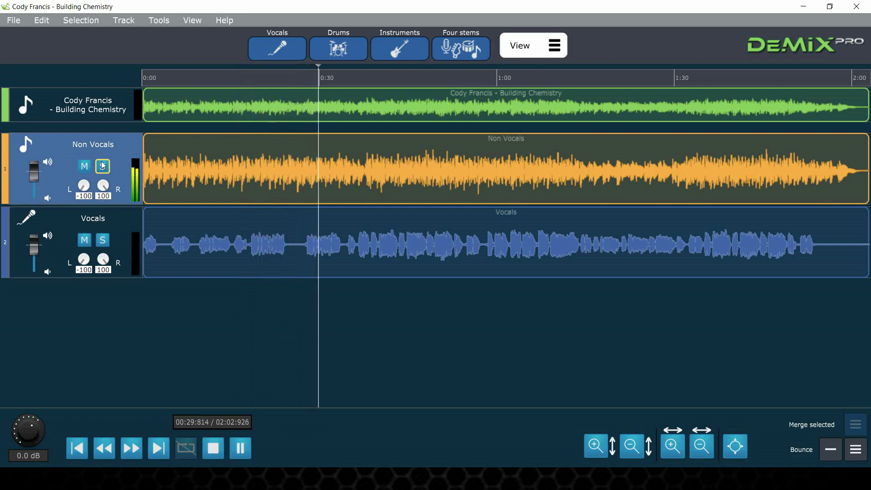
{"action": "left_click", "coordinate": [102, 166]}
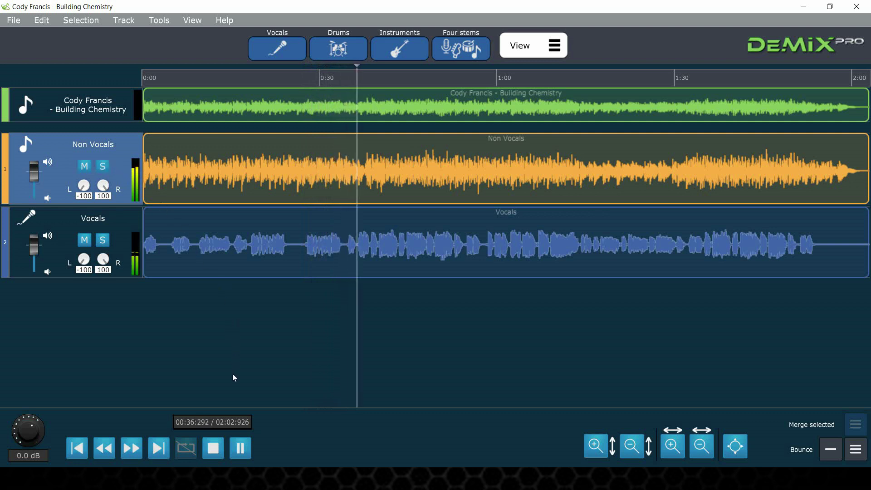
{"action": "left_click", "coordinate": [213, 450]}
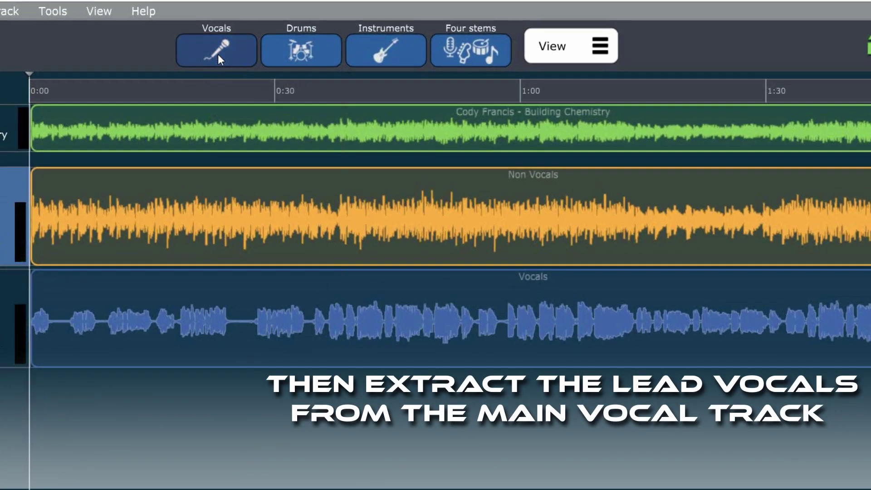
- Run a Lead Vocal separation on the Vocals track to get Vocal Lead and Non Vocal Lead
{"action": "left_click", "coordinate": [219, 55]}
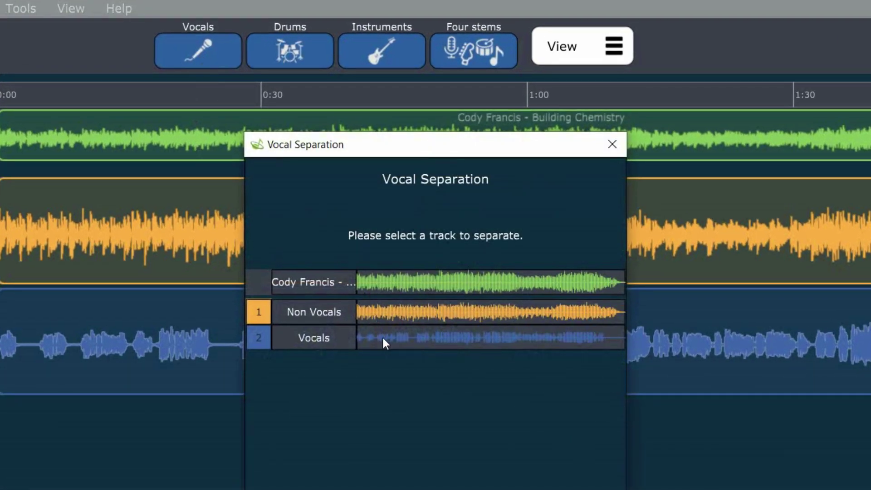
{"action": "left_click", "coordinate": [383, 337]}
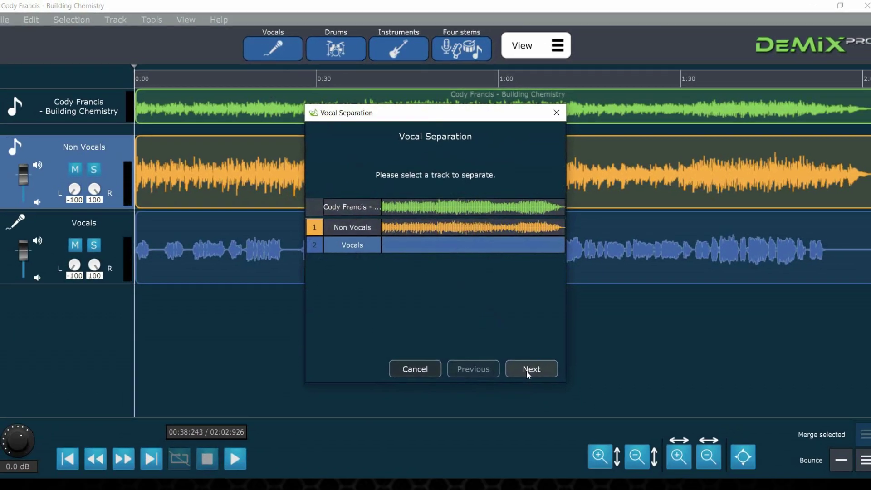
{"action": "left_click", "coordinate": [525, 366]}
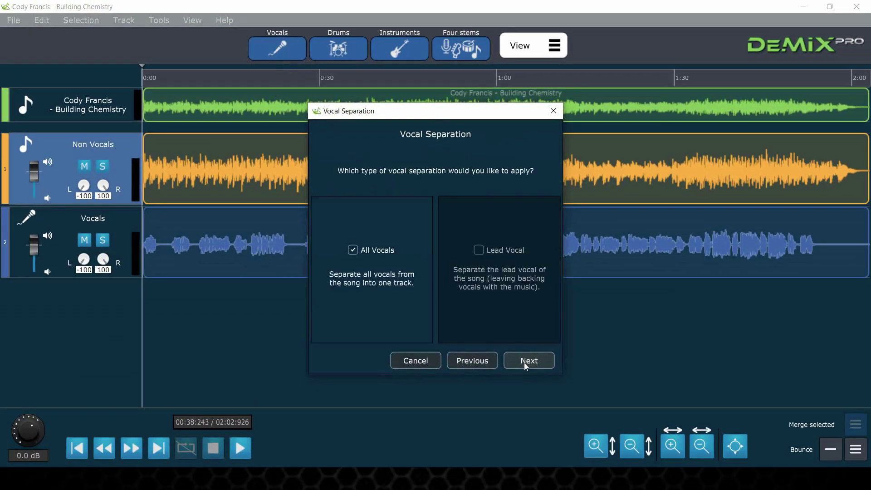
{"action": "left_click", "coordinate": [479, 250]}
{"action": "left_click", "coordinate": [526, 365]}
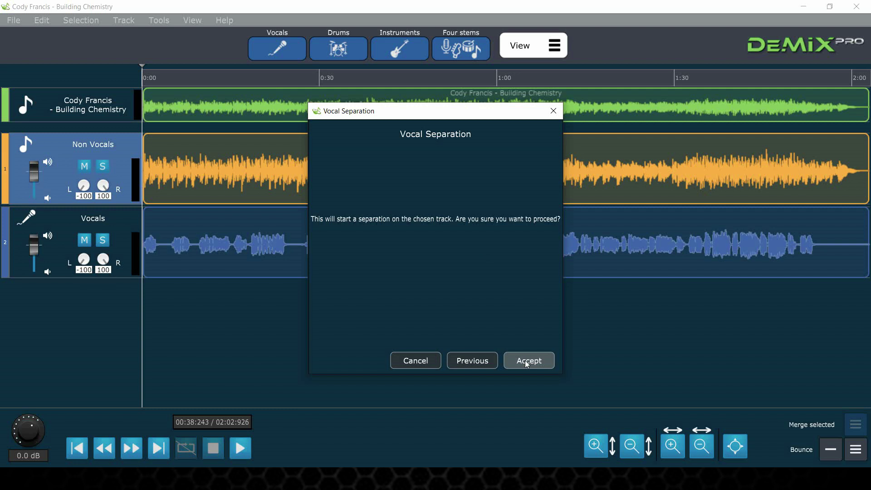
{"action": "left_click", "coordinate": [525, 364]}
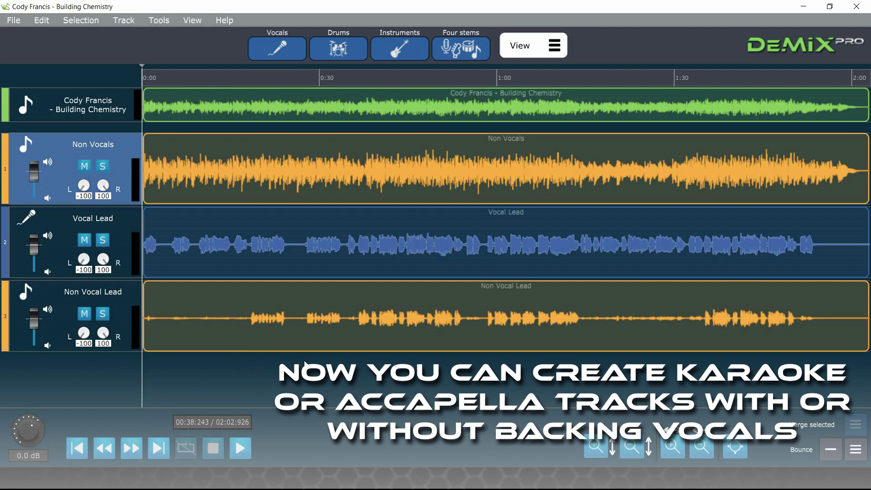
- Select about 0:26–0:54 on the timeline, play it, and jump the playhead to about 0:28
{"action": "left_click_drag", "start_coordinate": [298, 333], "coordinate": [456, 332]}
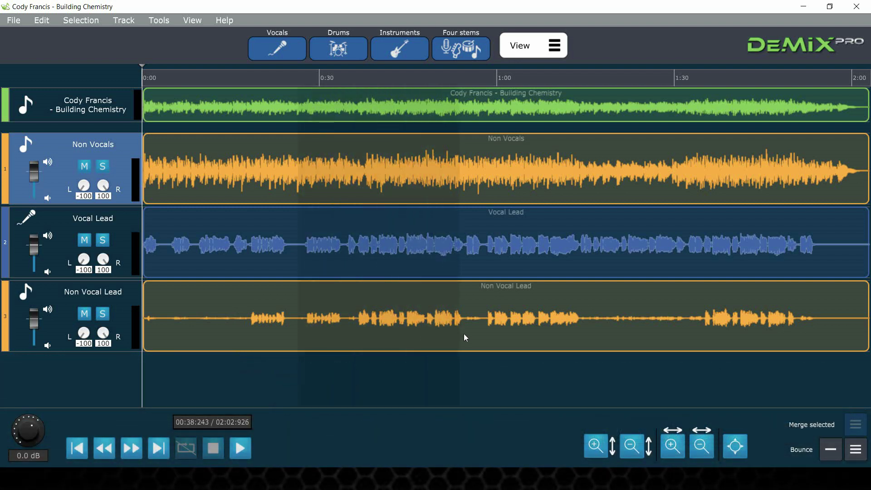
{"action": "left_click_drag", "start_coordinate": [465, 336], "coordinate": [464, 336]}
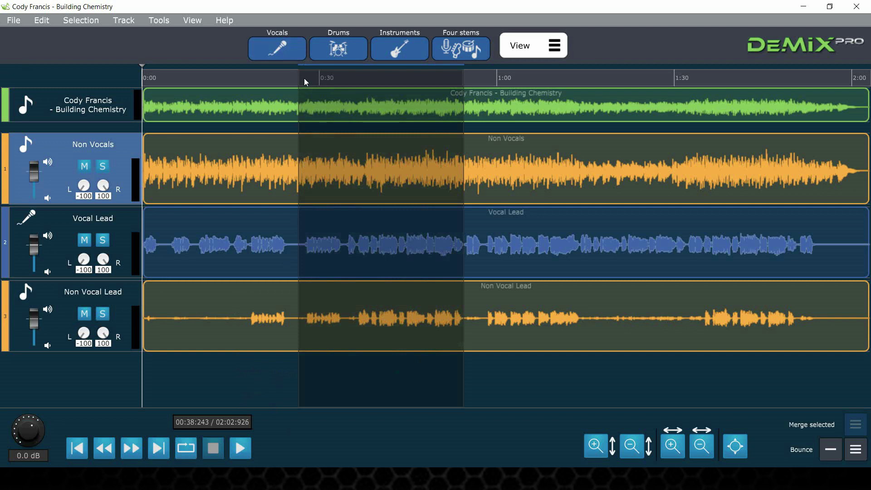
{"action": "left_click", "coordinate": [244, 452]}
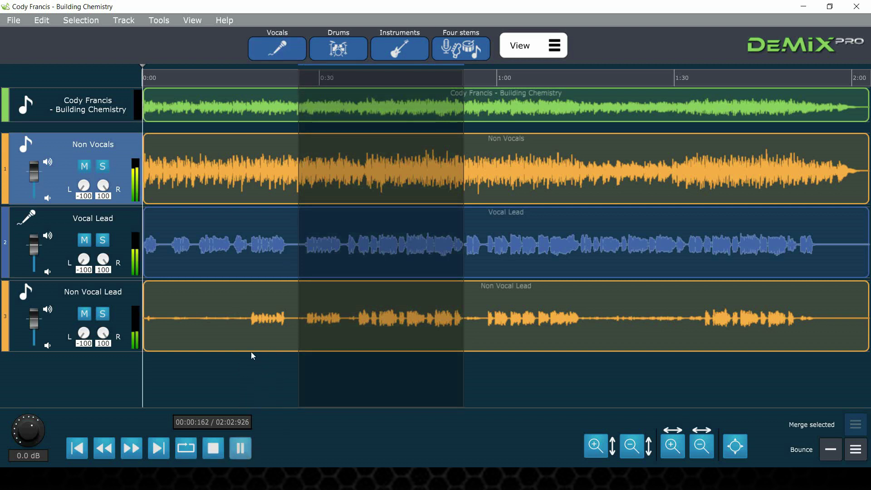
{"action": "left_click", "coordinate": [304, 99]}
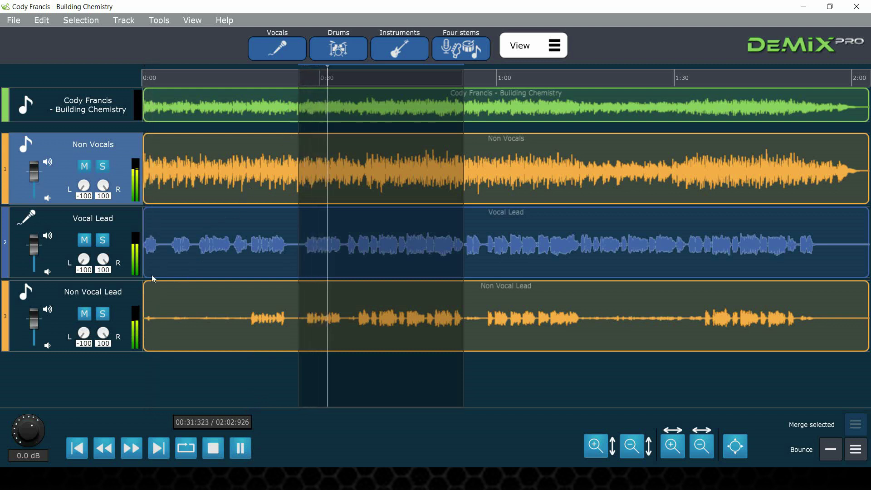
{"action": "left_click", "coordinate": [107, 314]}
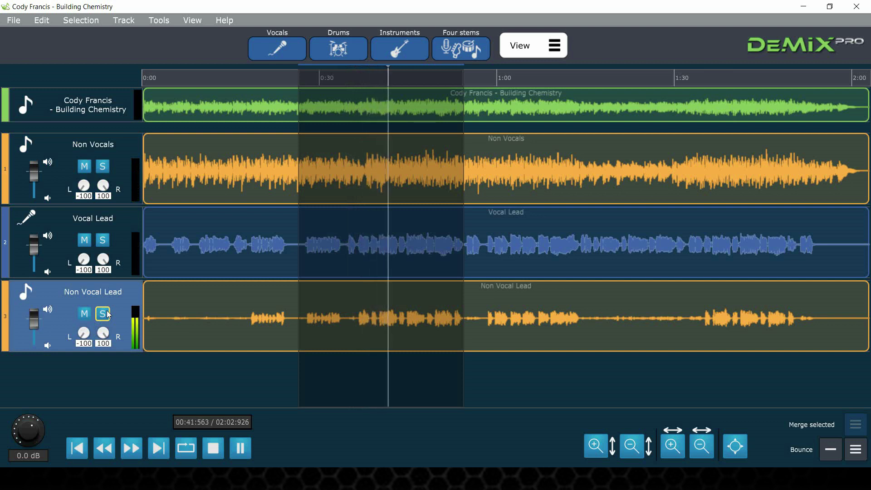
{"action": "left_click", "coordinate": [107, 314]}
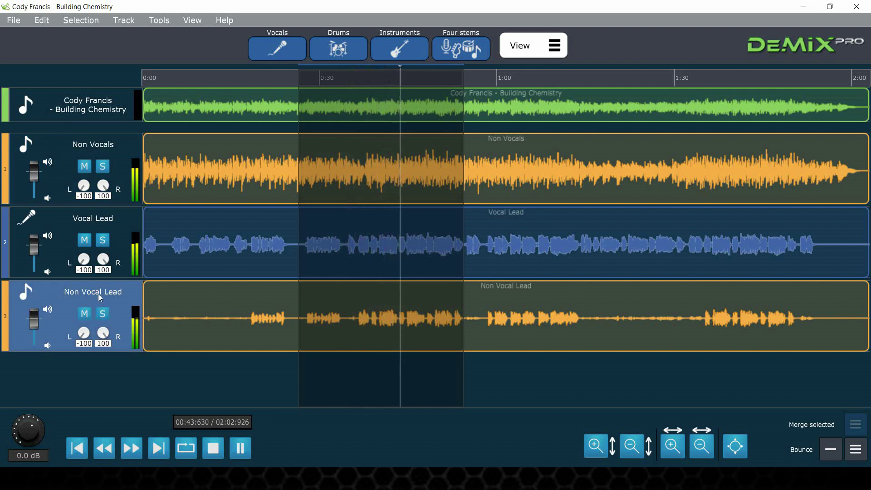
{"action": "left_click", "coordinate": [107, 314]}
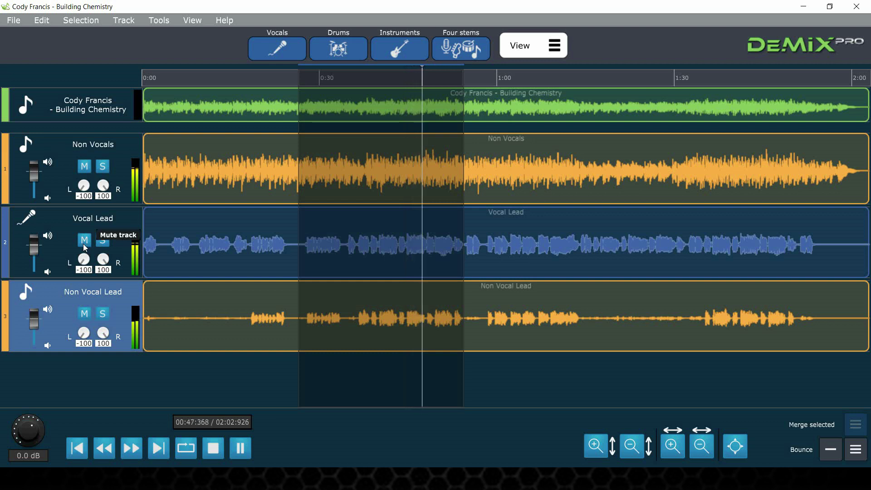
{"action": "left_click", "coordinate": [84, 240]}
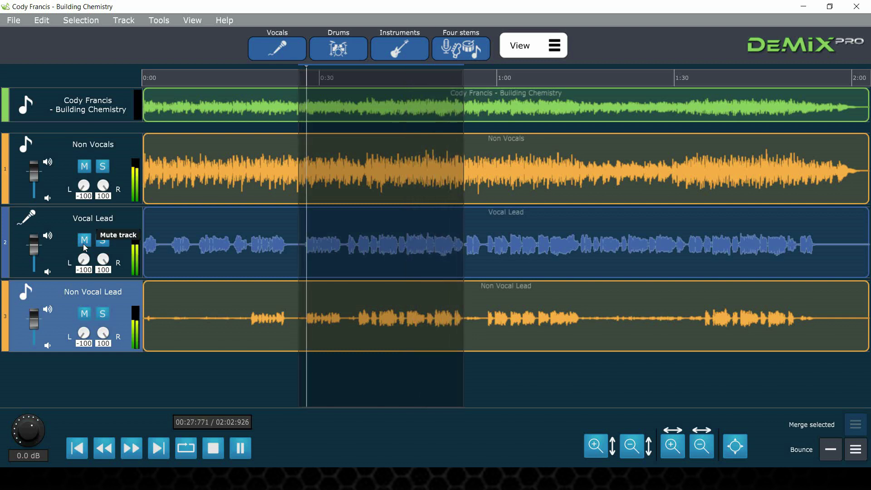
{"action": "left_click", "coordinate": [84, 167]}
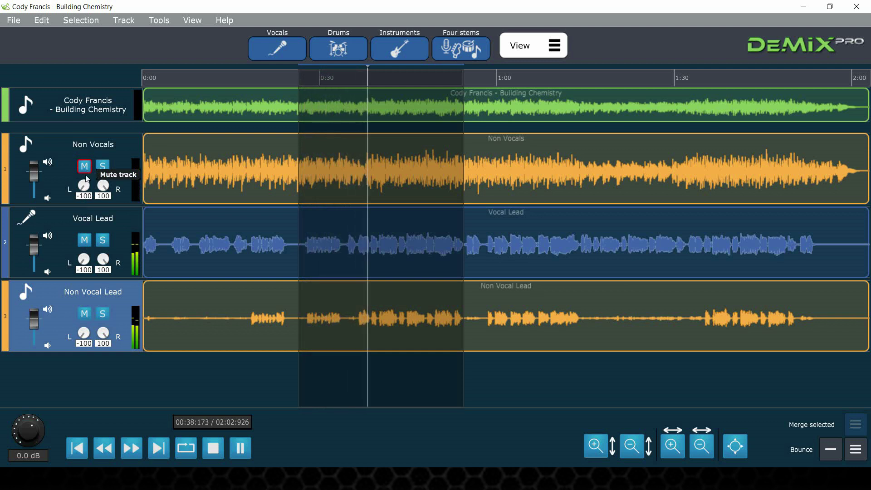
{"action": "left_click", "coordinate": [84, 313]}
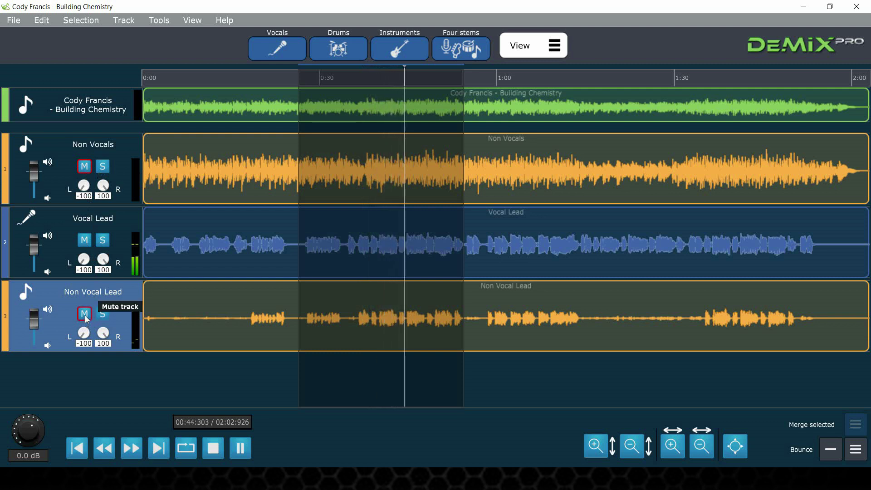
{"action": "left_click", "coordinate": [84, 314]}
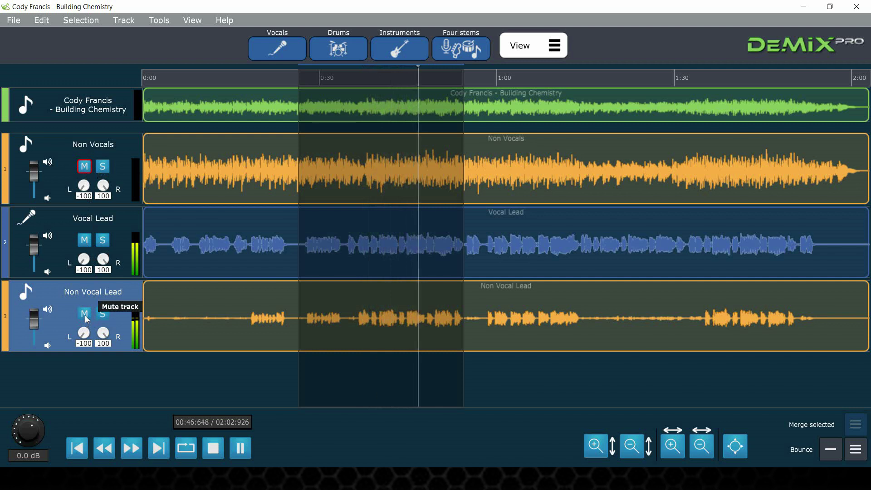
{"action": "left_click", "coordinate": [84, 240]}
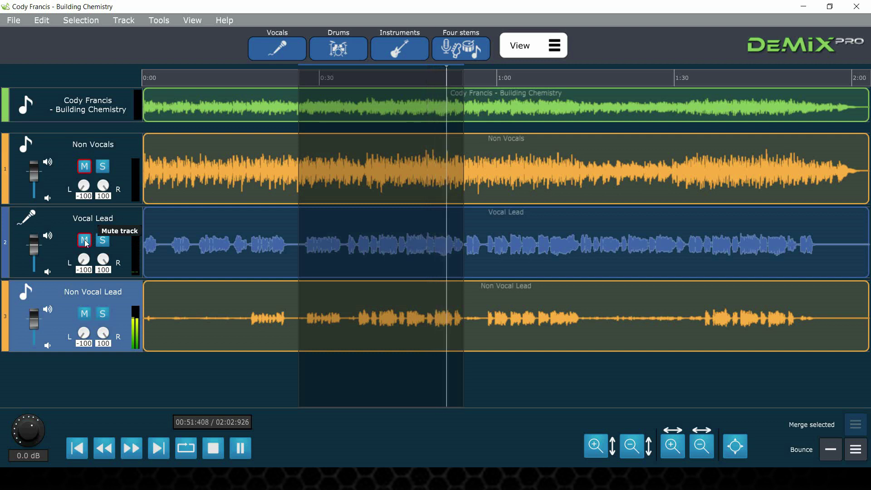
{"action": "left_click", "coordinate": [85, 242]}
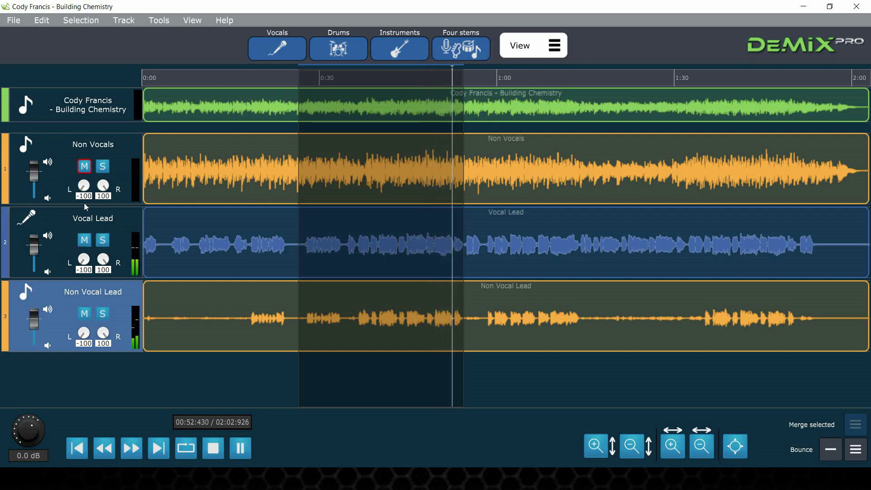
{"action": "left_click", "coordinate": [84, 167]}
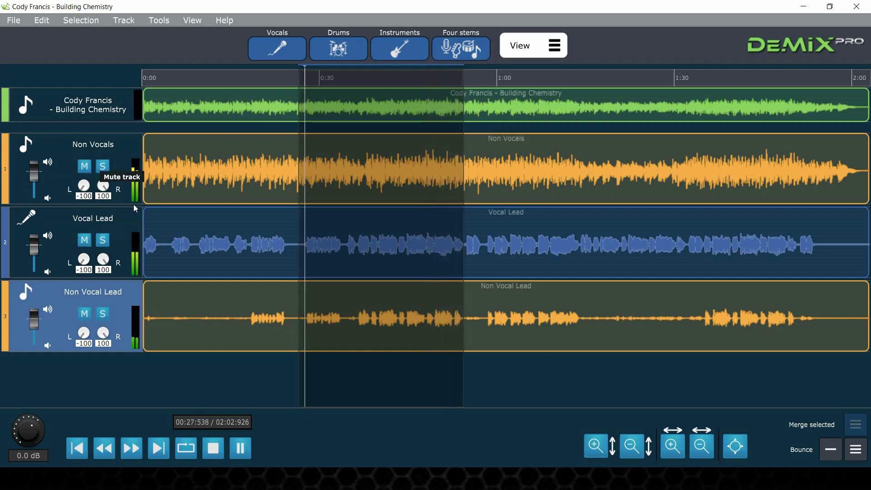